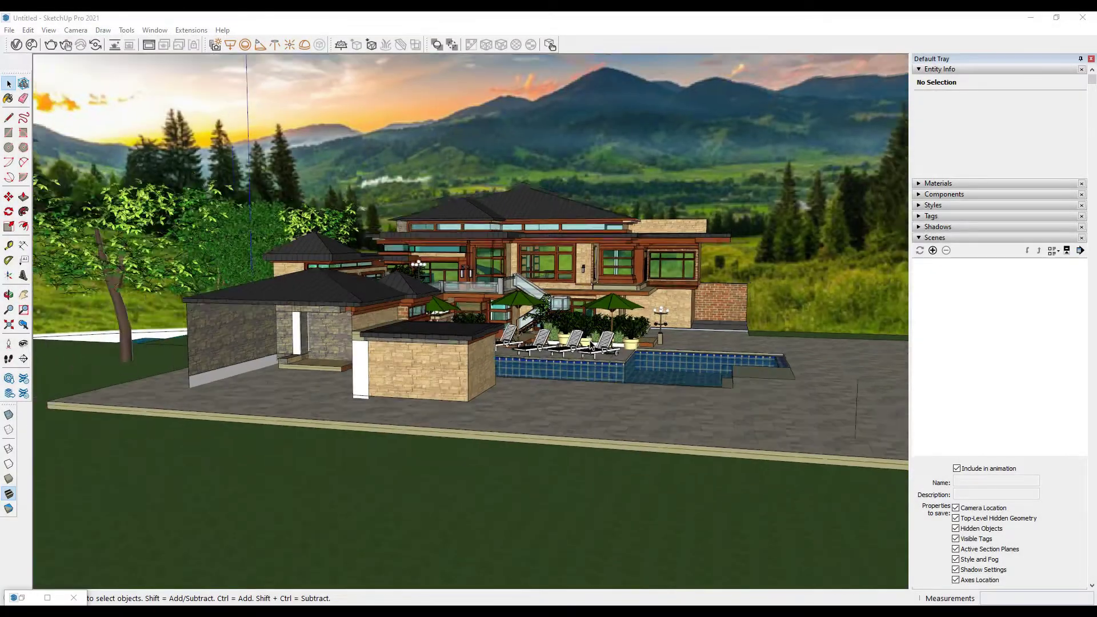
scroll(599, 362, down, 3)
- Orbit around the house and pool to inspect the model from above and from a low frontal view
middle_drag(599, 362, 532, 403)
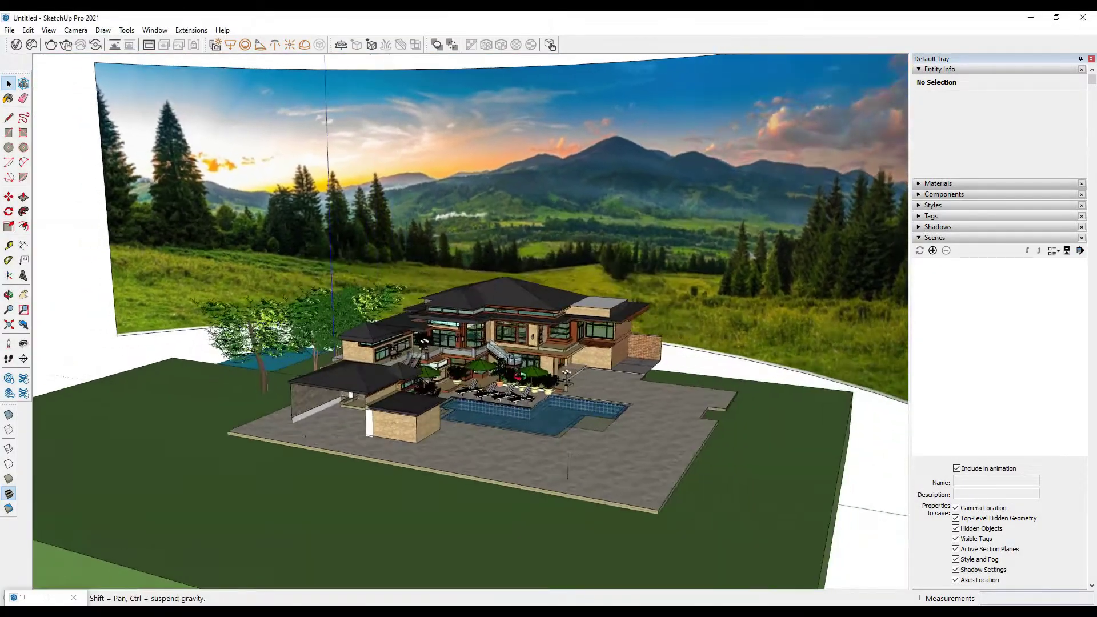
middle_drag(470, 343, 415, 370)
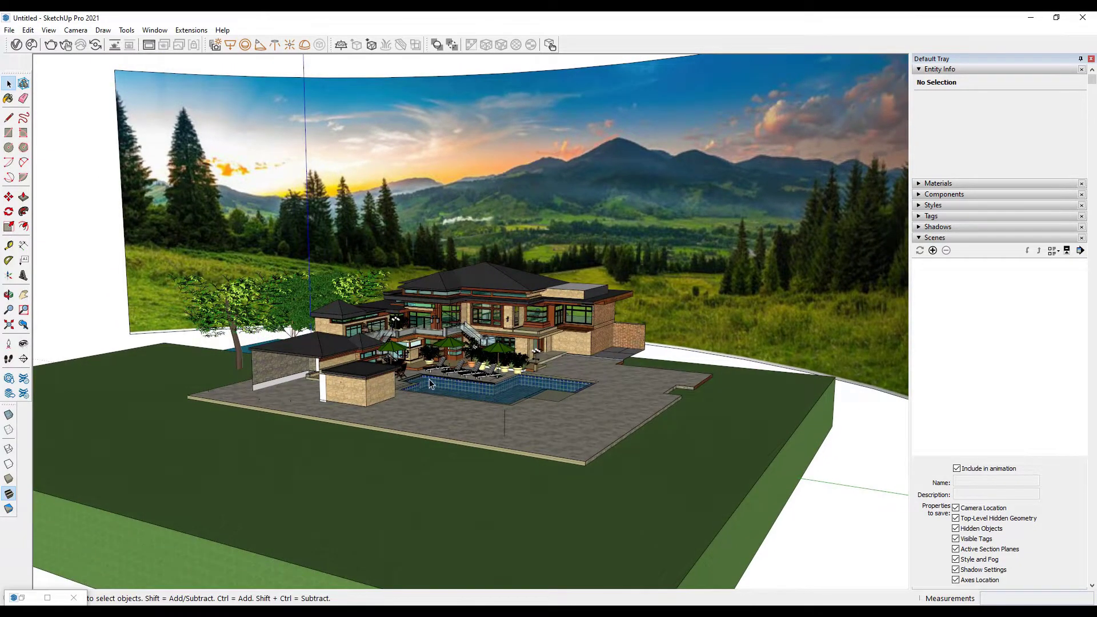
middle_drag(430, 384, 510, 395)
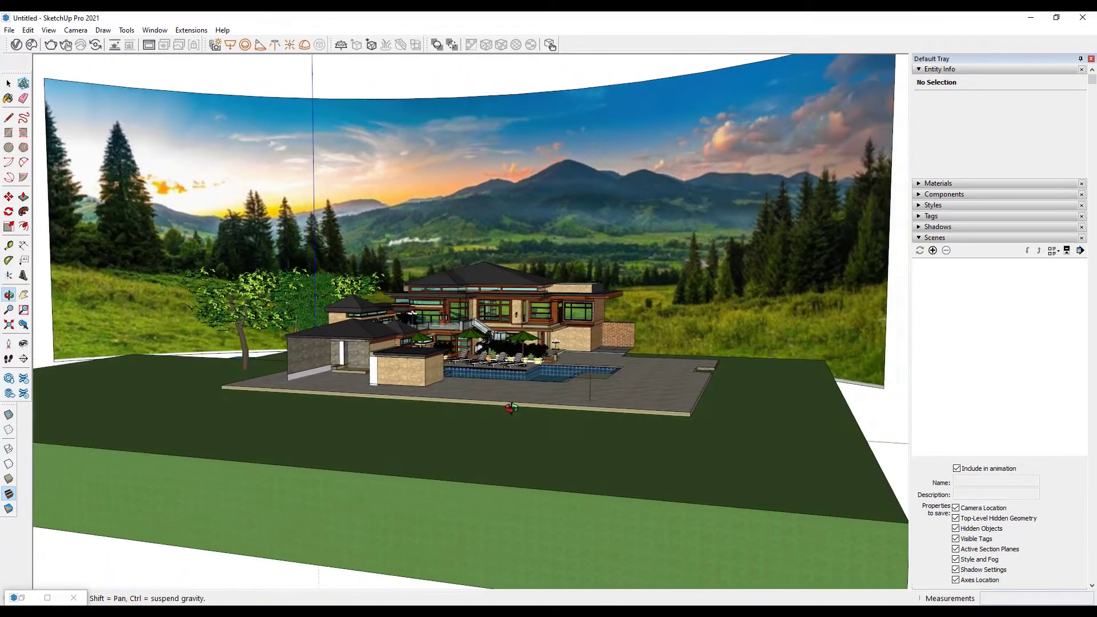
scroll(531, 304, up, 3)
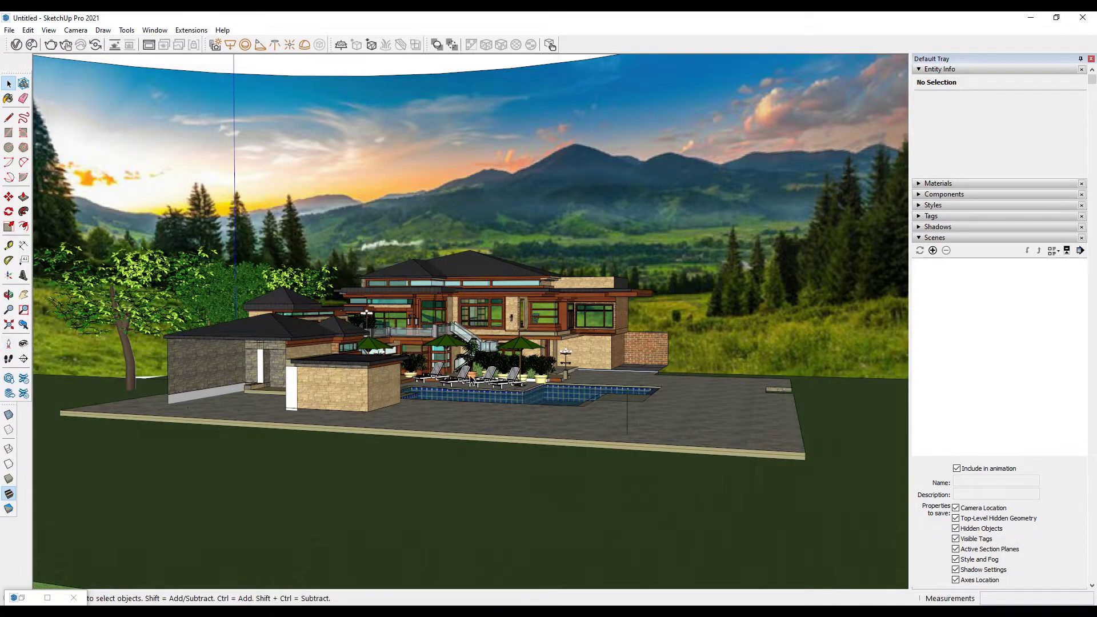
middle_drag(473, 382, 459, 309)
scroll(458, 309, down, 3)
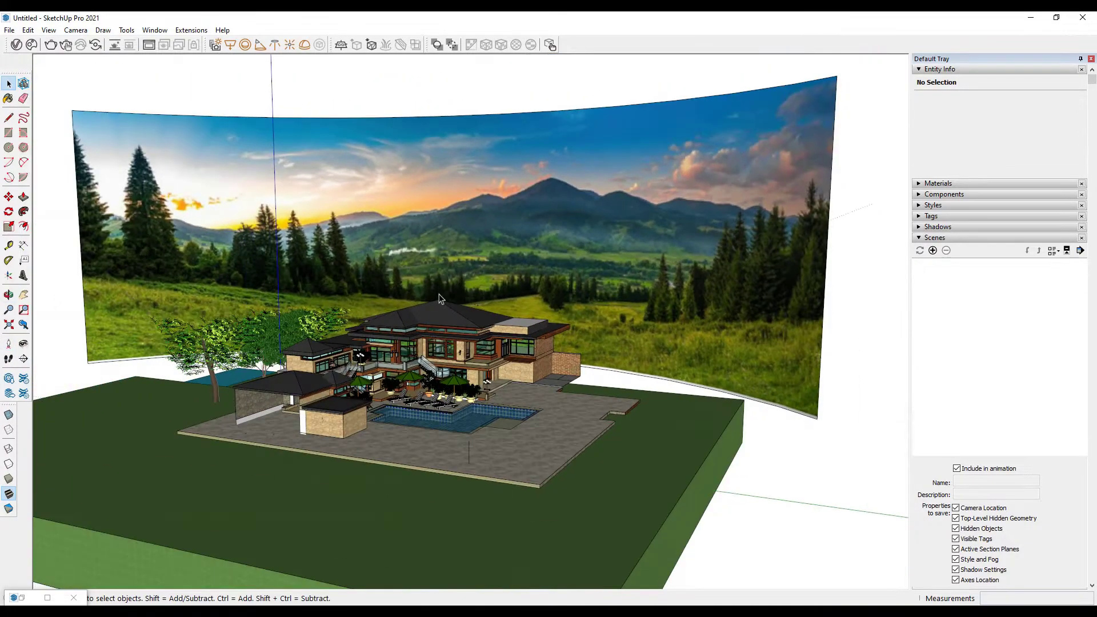
middle_drag(360, 342, 451, 454)
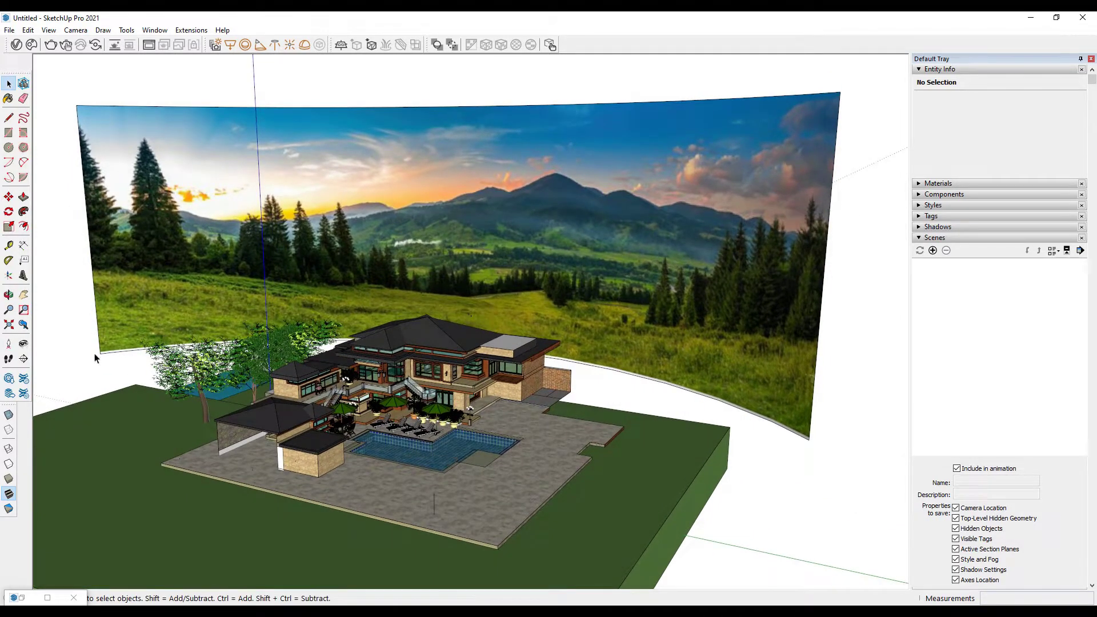
scroll(531, 303, down, 3)
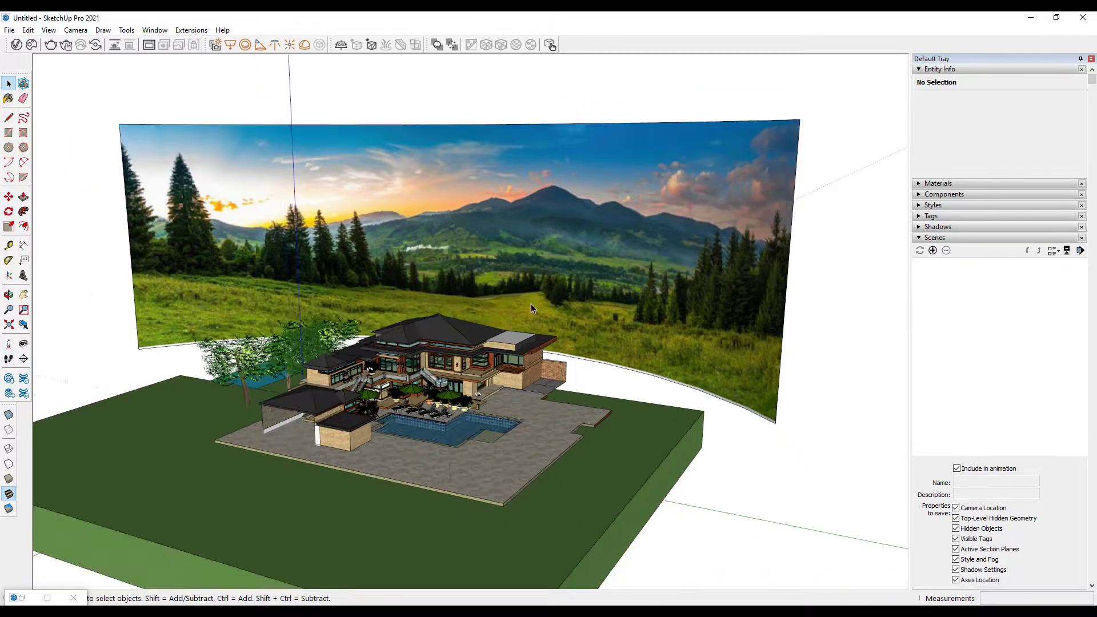
middle_drag(484, 281, 515, 359)
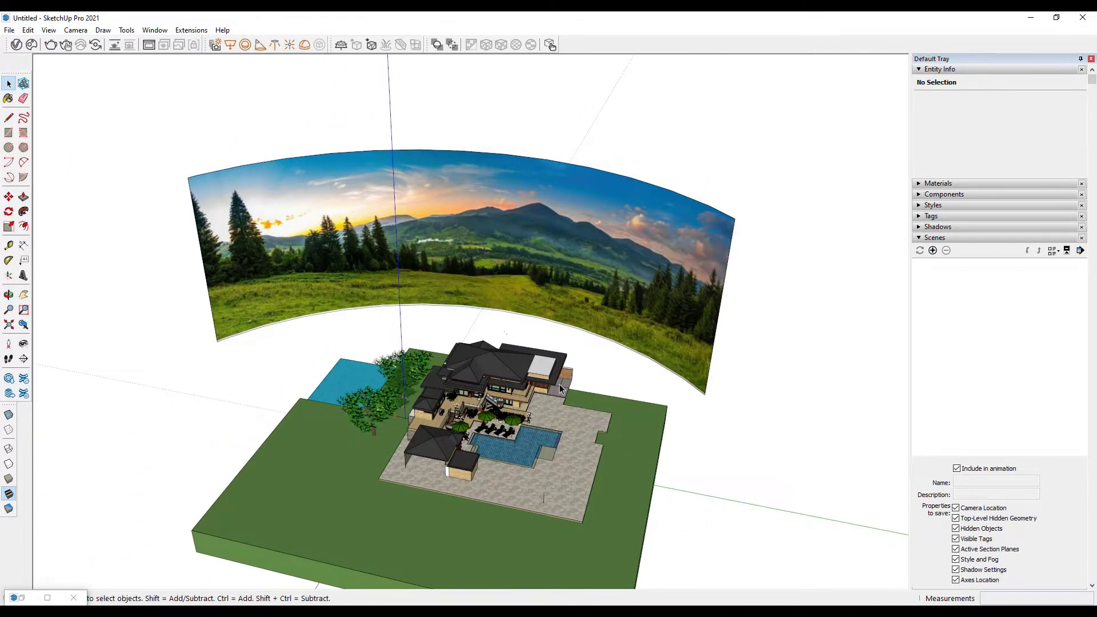
mouse_move(493, 235)
middle_down()
mouse_move(560, 253)
mouse_move(549, 249)
middle_up()
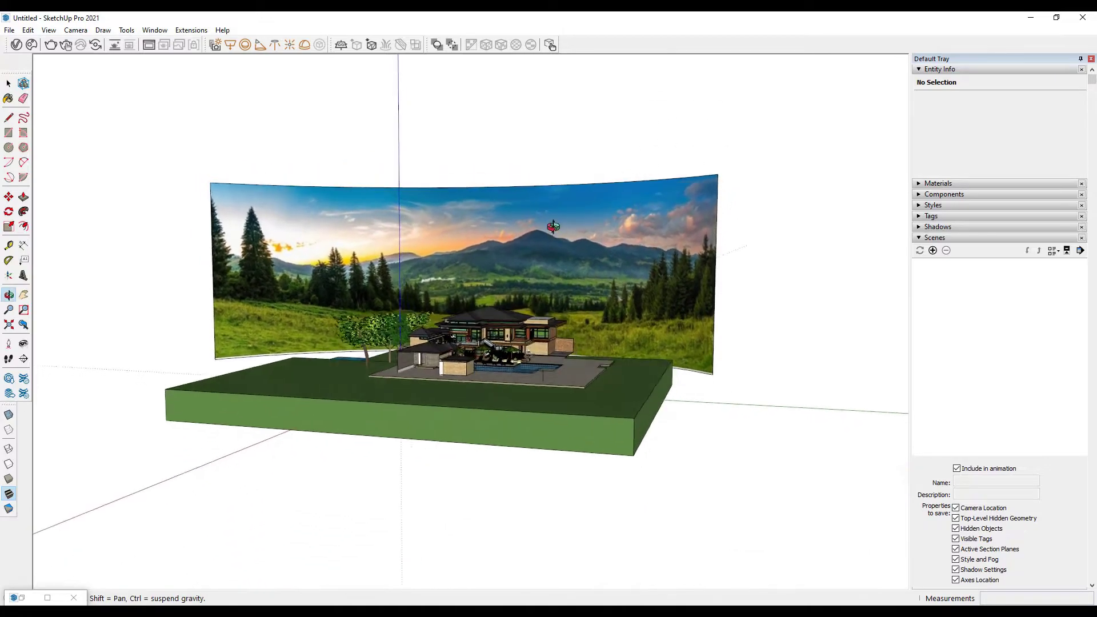
scroll(499, 272, up, 5)
scroll(499, 271, up, 3)
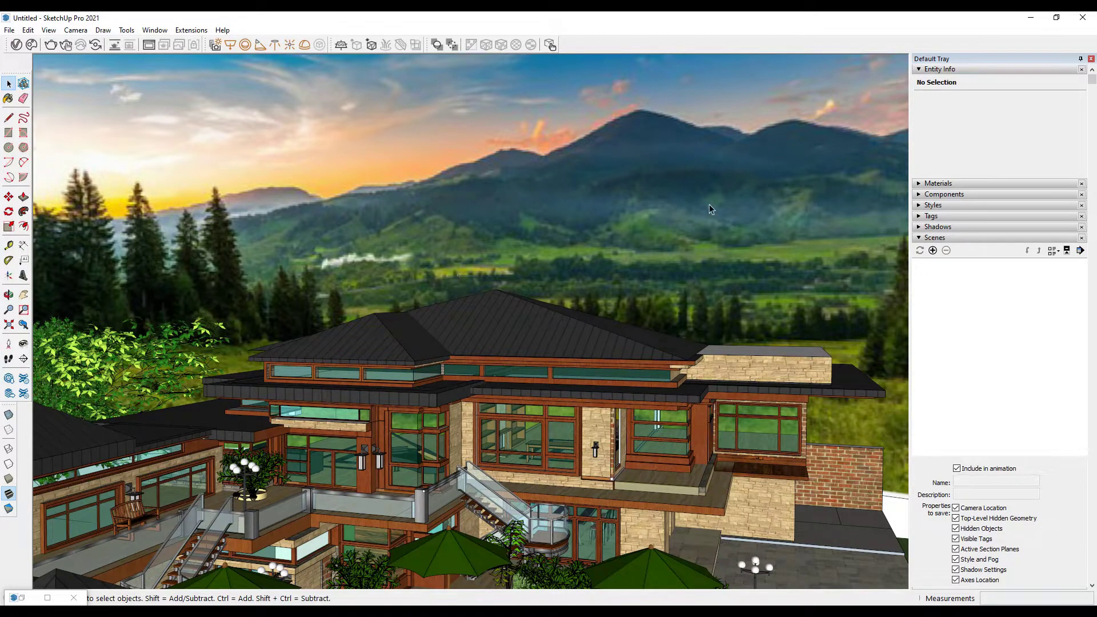
scroll(368, 245, down, 5)
scroll(369, 244, down, 5)
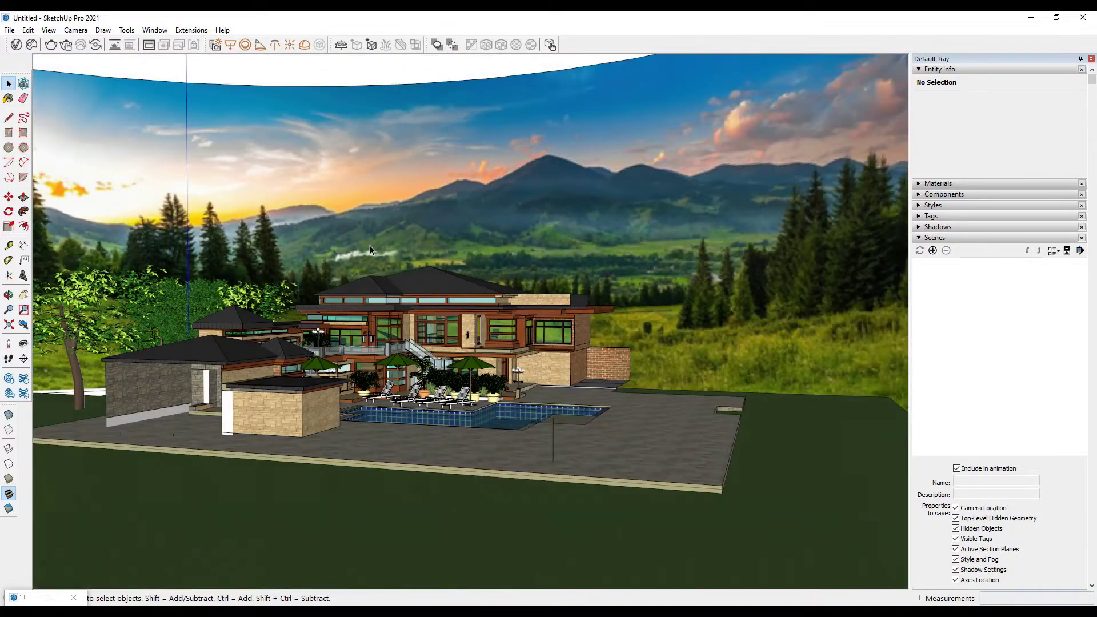
middle_drag(369, 245, 461, 260)
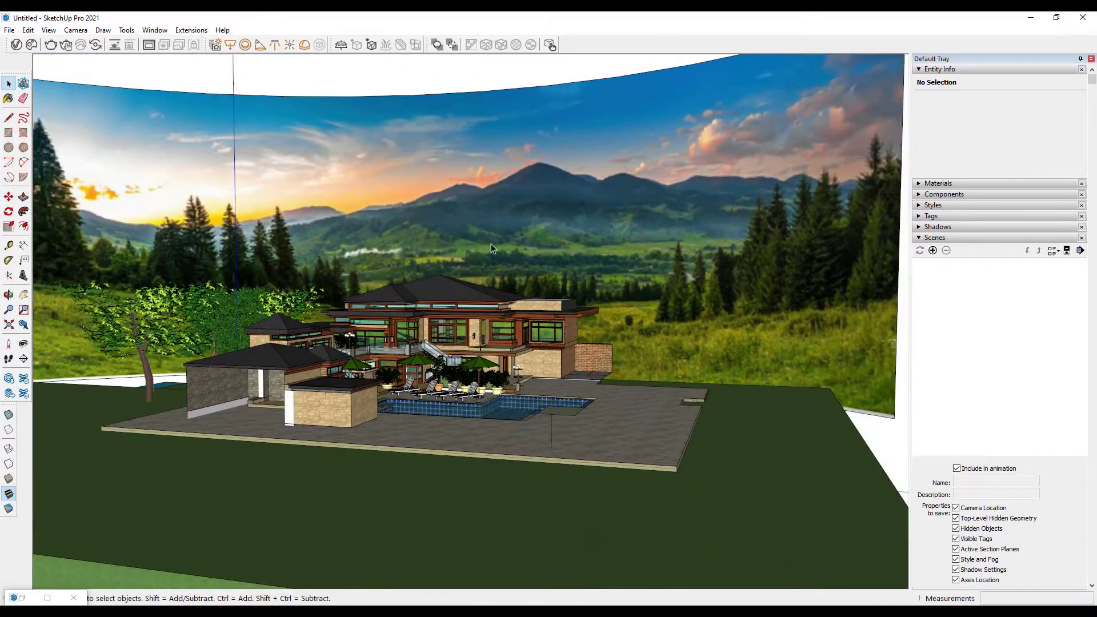
middle_drag(463, 258, 527, 263)
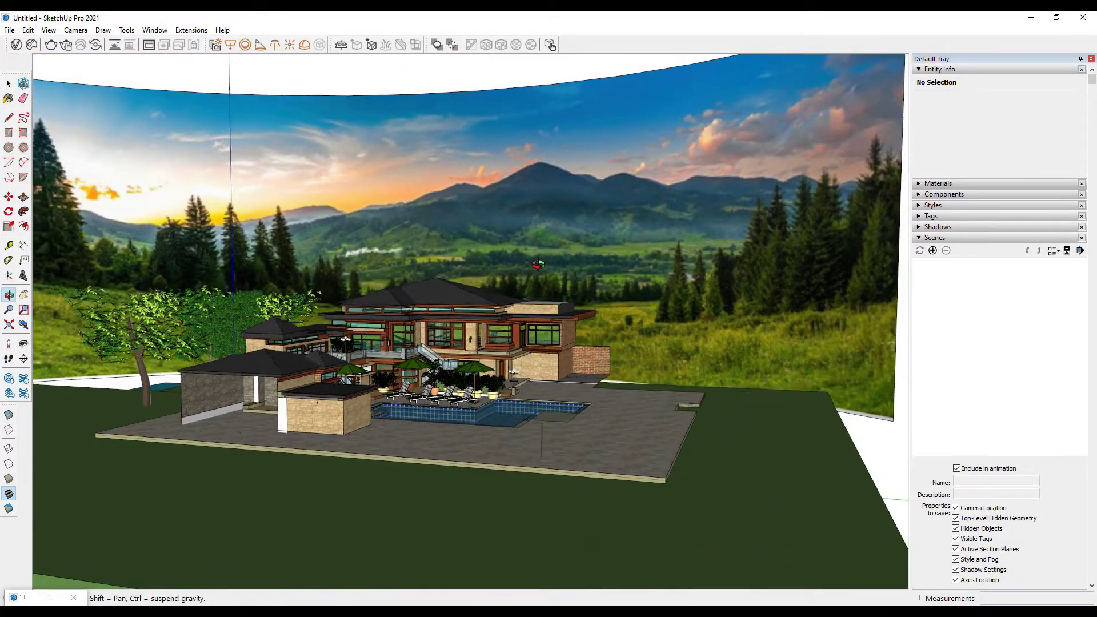
scroll(496, 444, up, 4)
scroll(490, 438, up, 2)
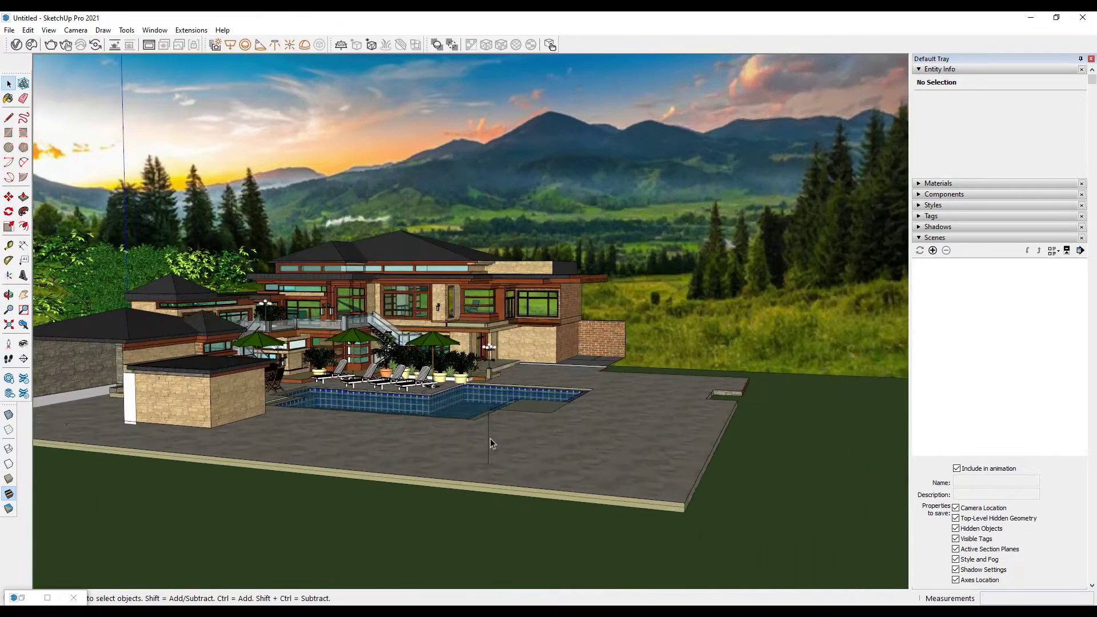
- Position the camera at the top of the vertical patio edge, aimed at the house's stair landing
click(491, 438)
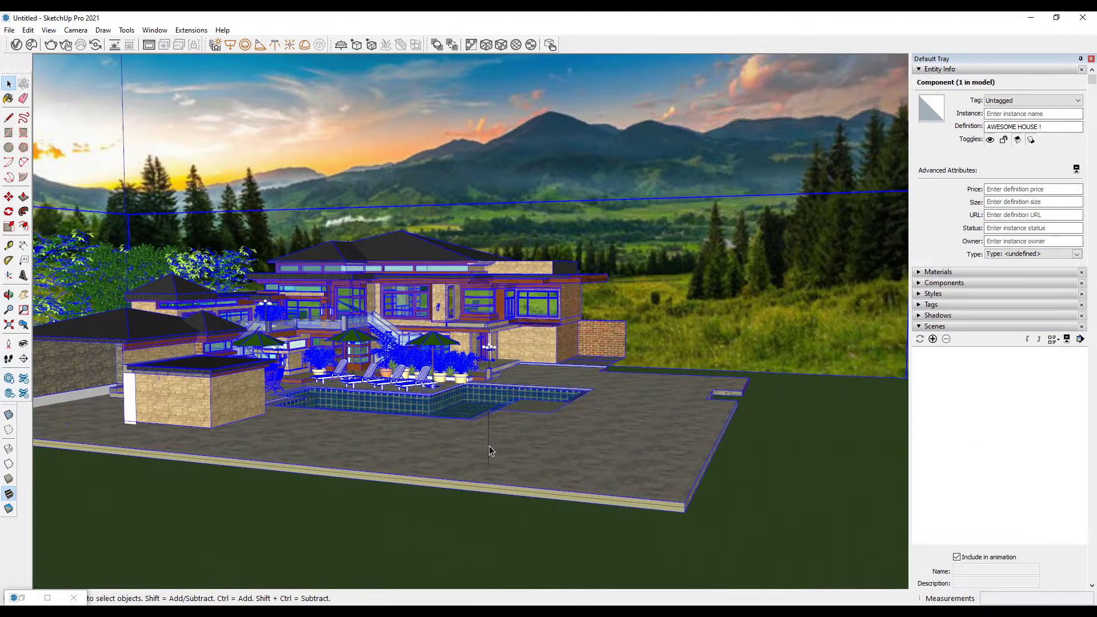
double_click(489, 446)
scroll(490, 445, up, 1)
mouse_move(484, 425)
middle_down()
mouse_move(285, 449)
mouse_move(503, 467)
middle_up()
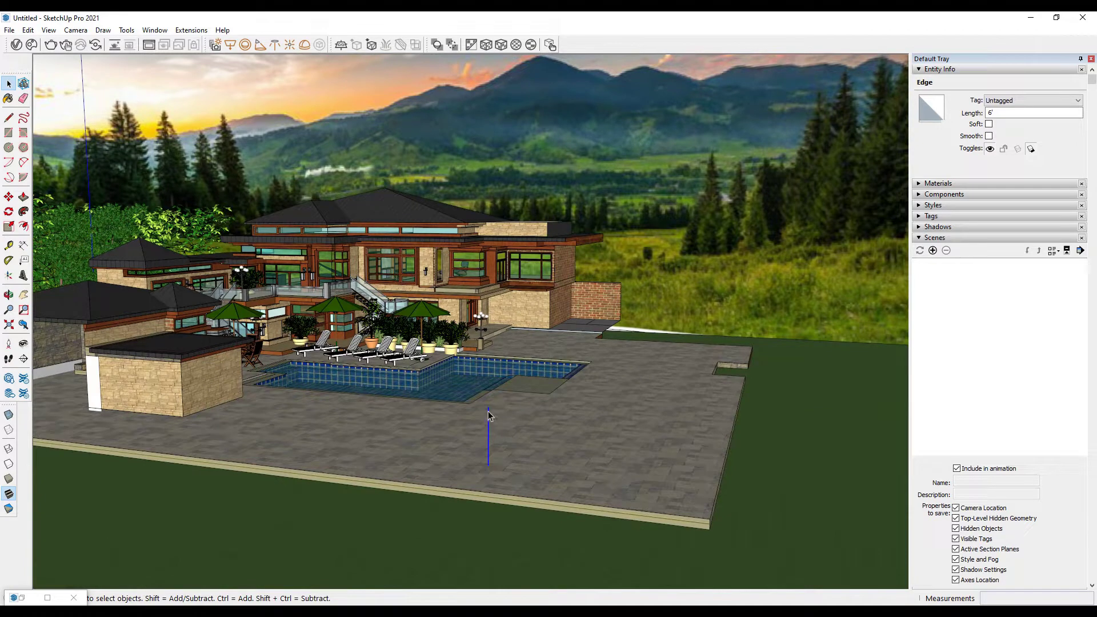
click(10, 344)
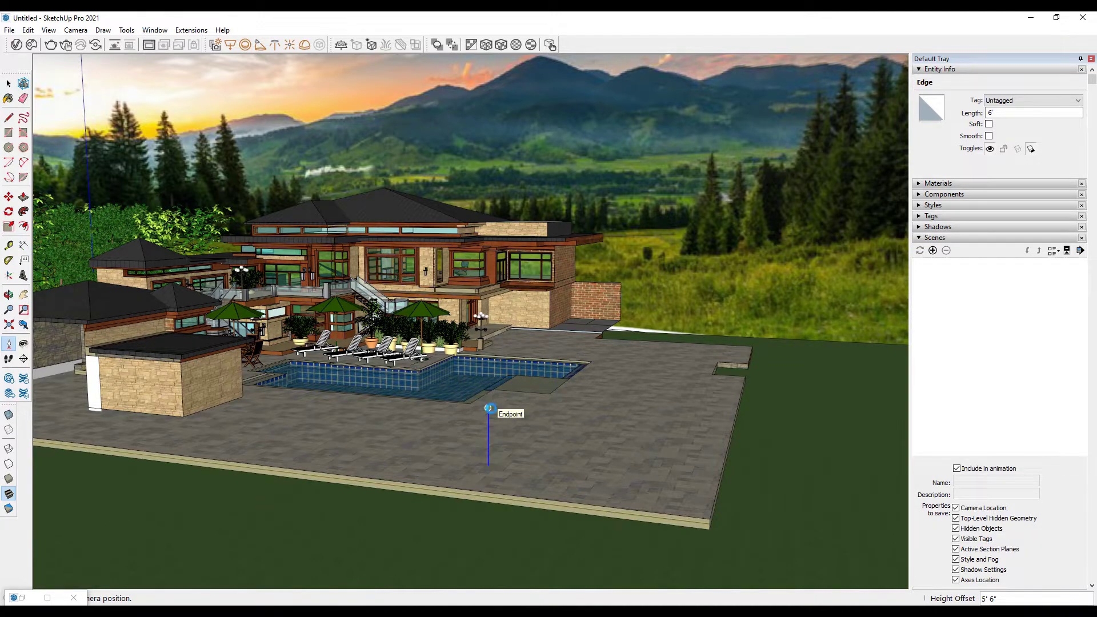
drag(488, 409, 433, 338)
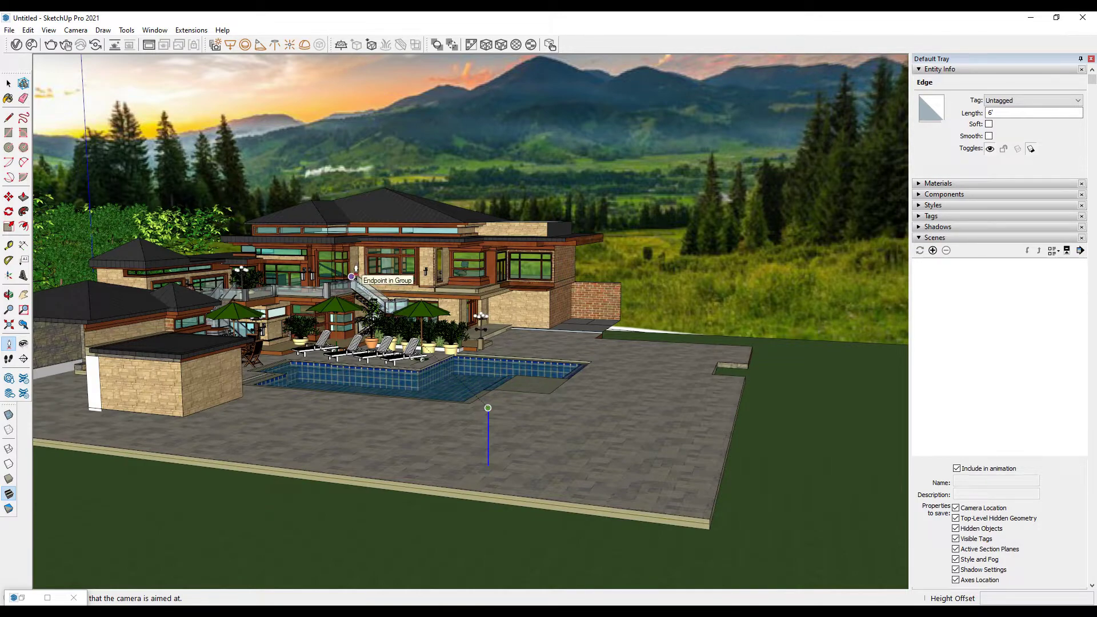
drag(487, 463, 352, 276)
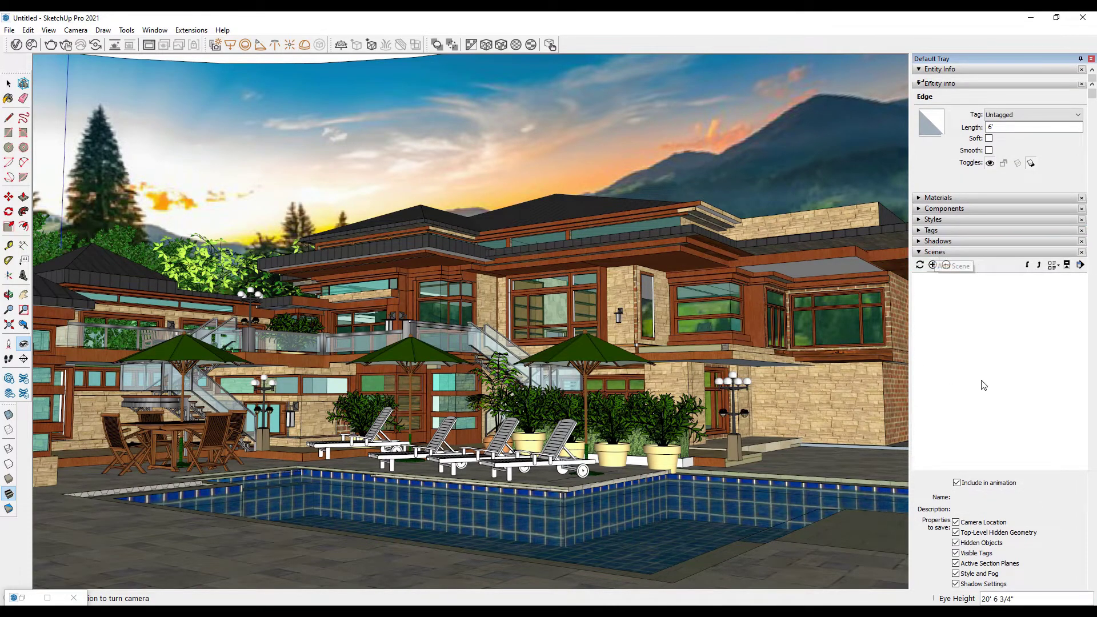
- Add the poolside view as Scene 1, browsing the Animation and Default Tray menus without changes
click(933, 265)
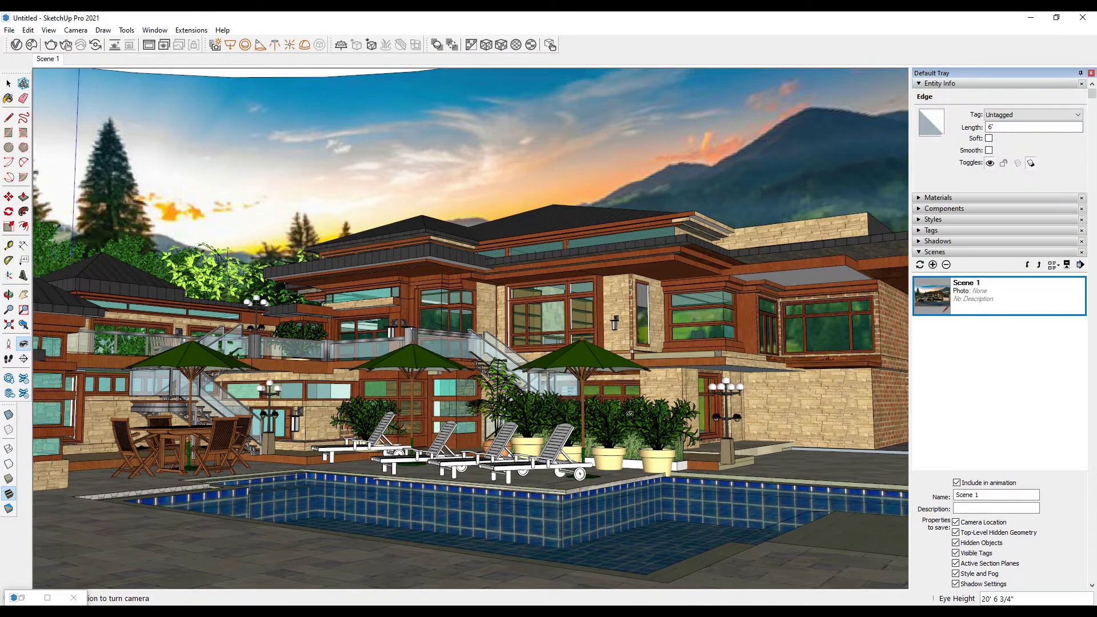
click(48, 31)
mouse_move(74, 235)
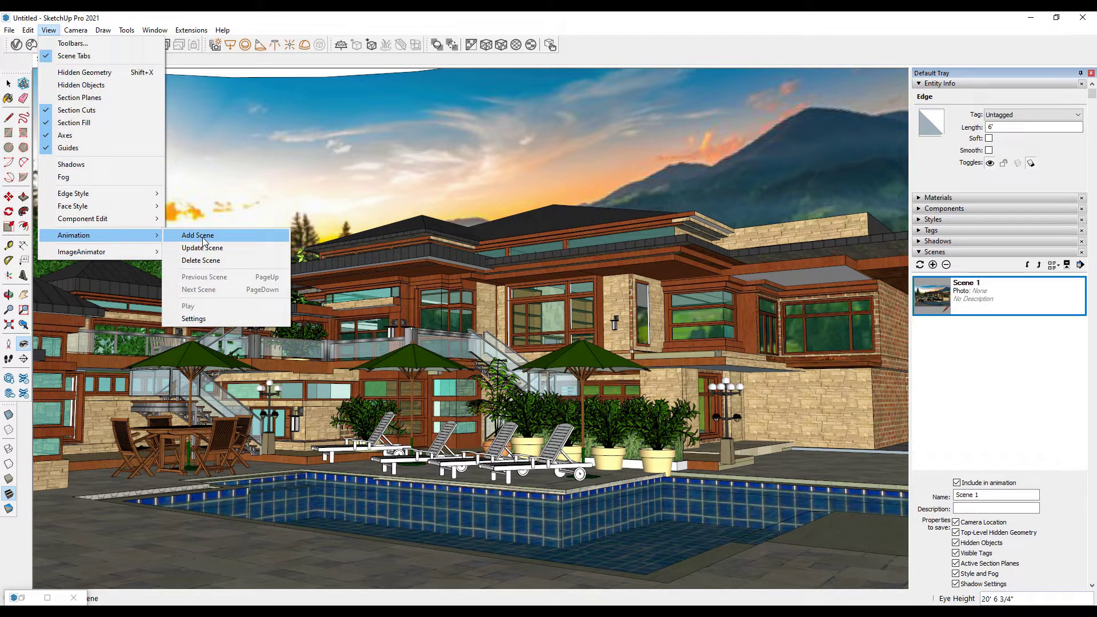
click(664, 51)
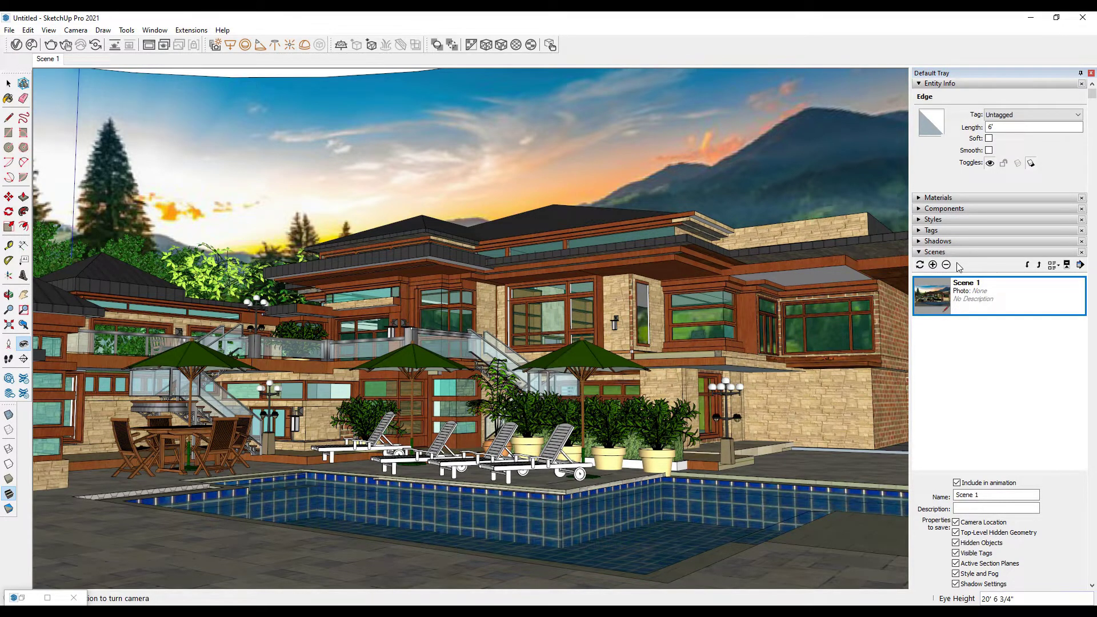
click(154, 30)
mouse_move(176, 43)
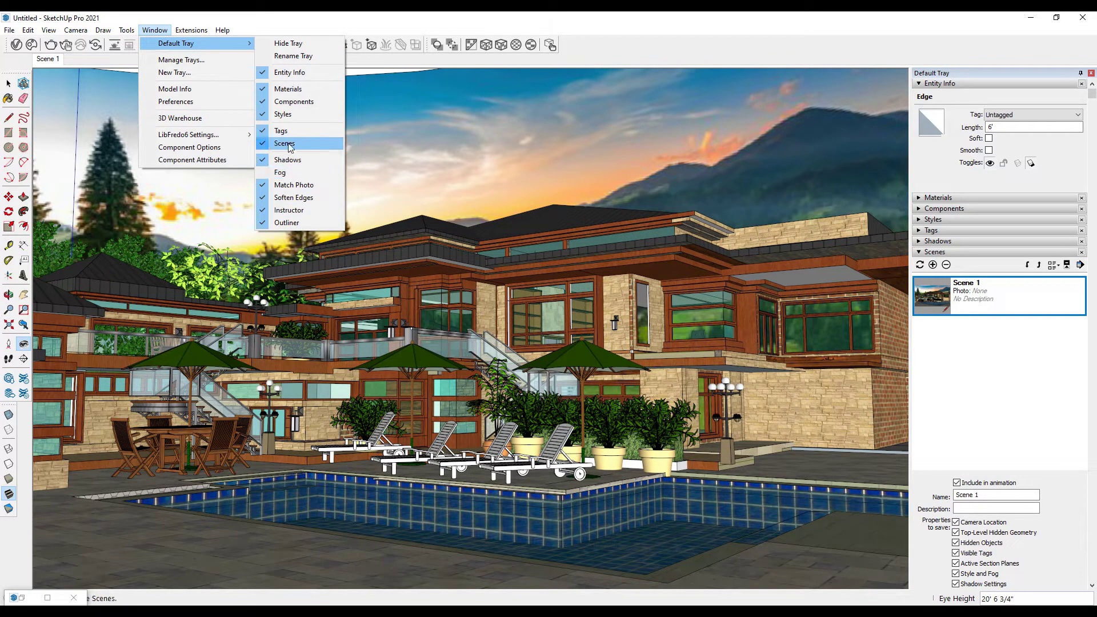
click(648, 44)
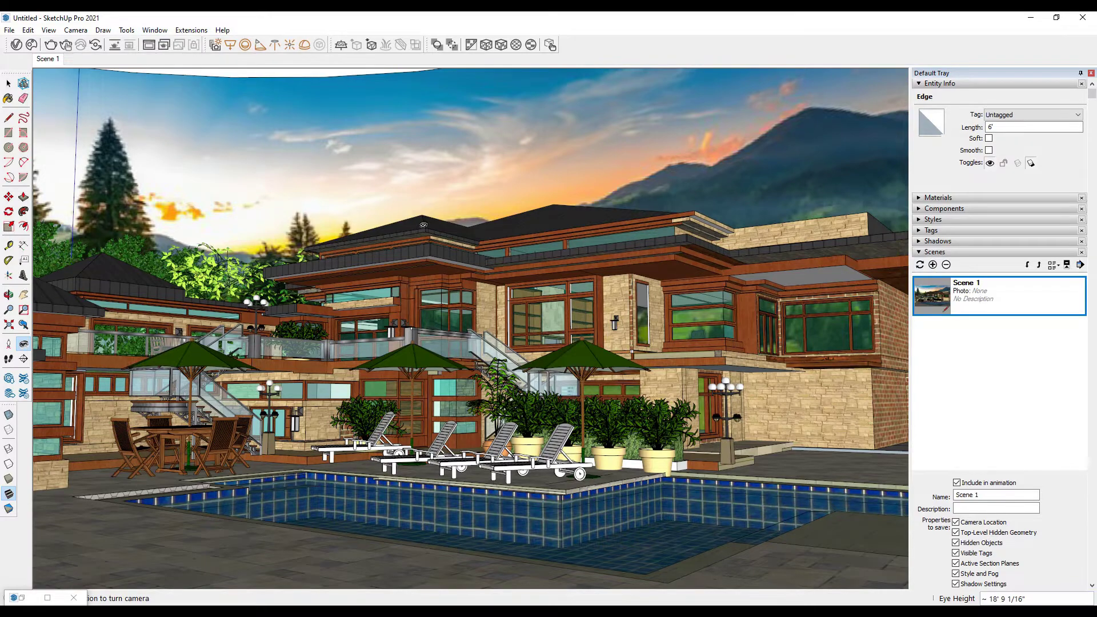
- Look around and walk to bring the viewpoint lower and closer to the pool
drag(423, 226, 446, 257)
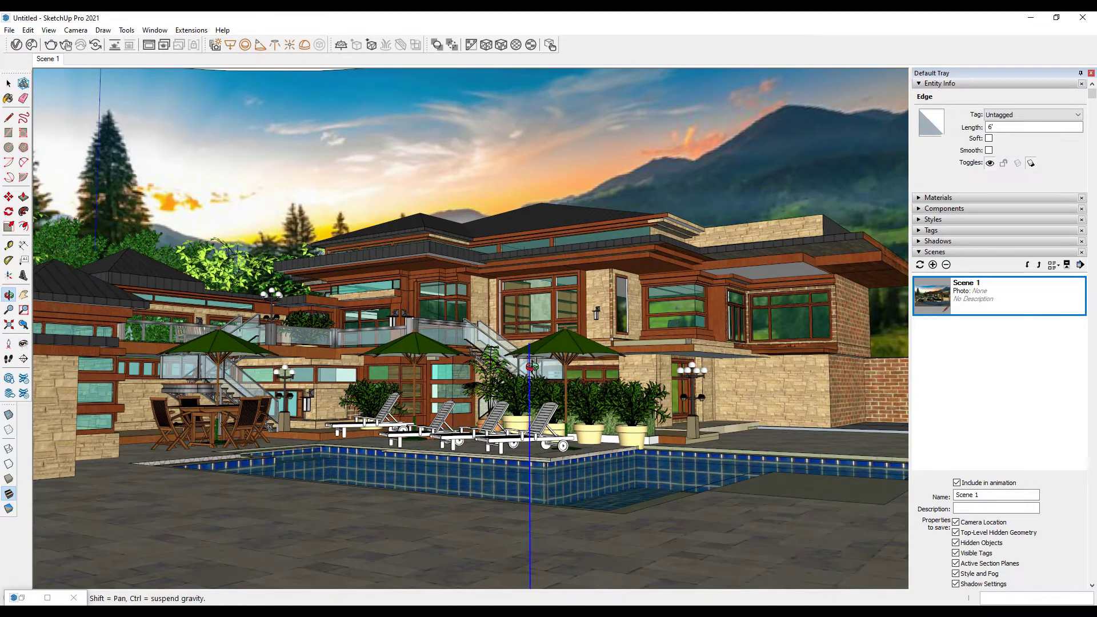
drag(423, 300, 549, 369)
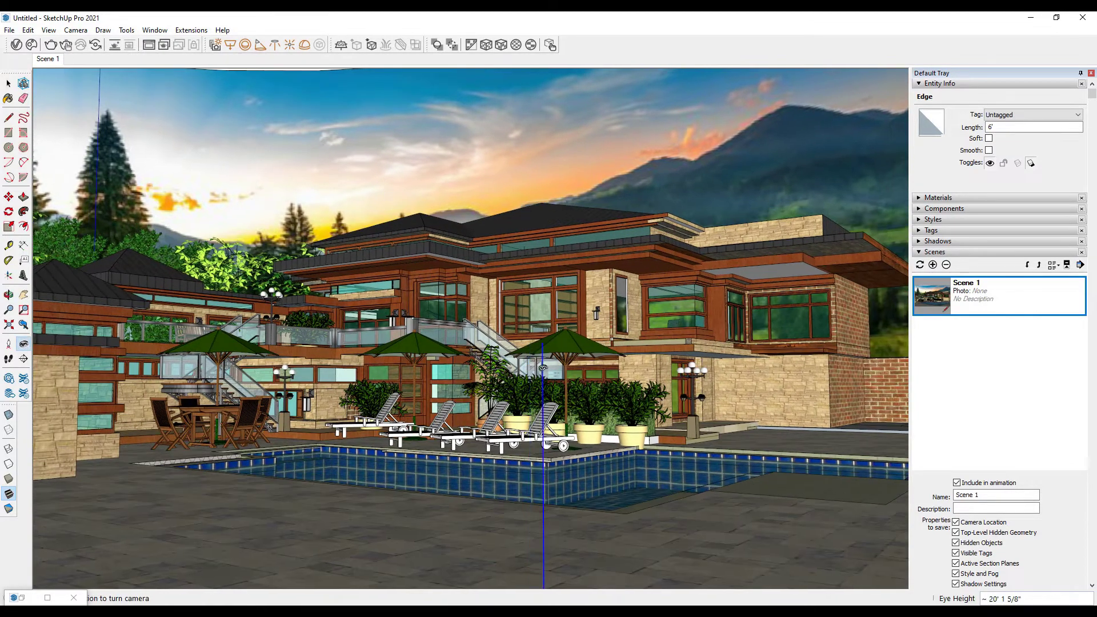
mouse_move(640, 513)
mouse_down()
mouse_move(609, 512)
mouse_move(610, 524)
mouse_up()
key(w)
- Draw a short vertical line along the blue axis at the pool's near edge
key(l)
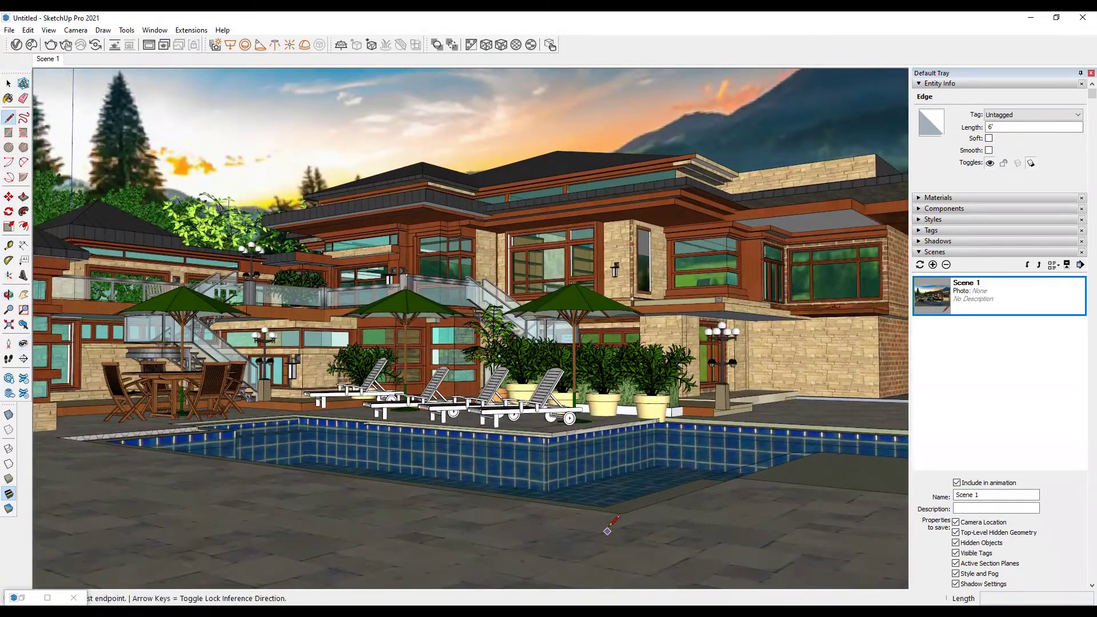
click(622, 513)
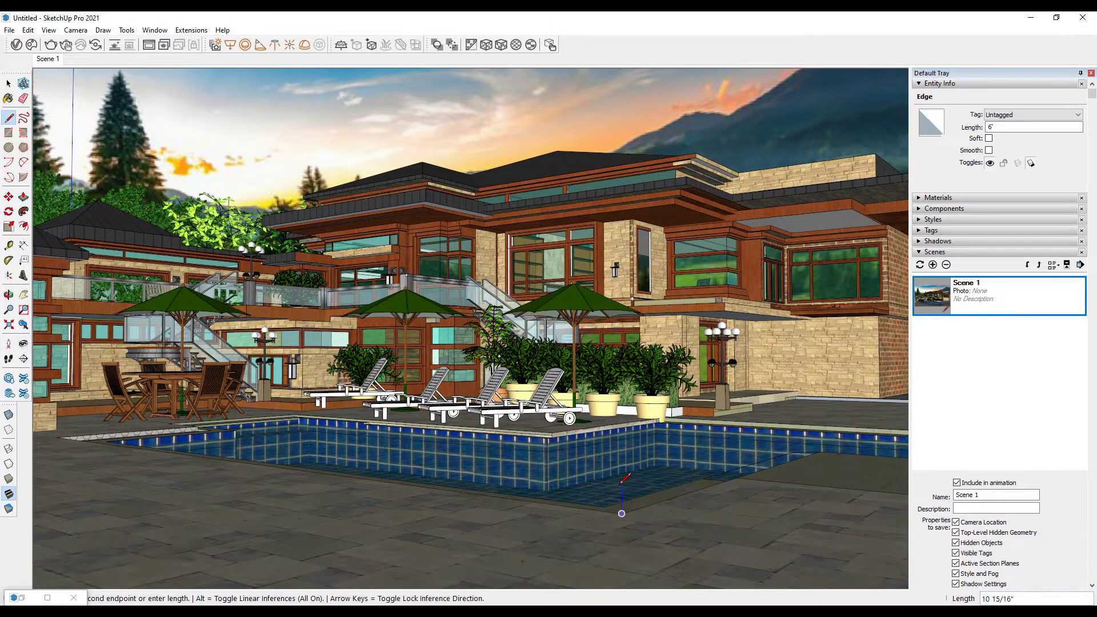
click(625, 480)
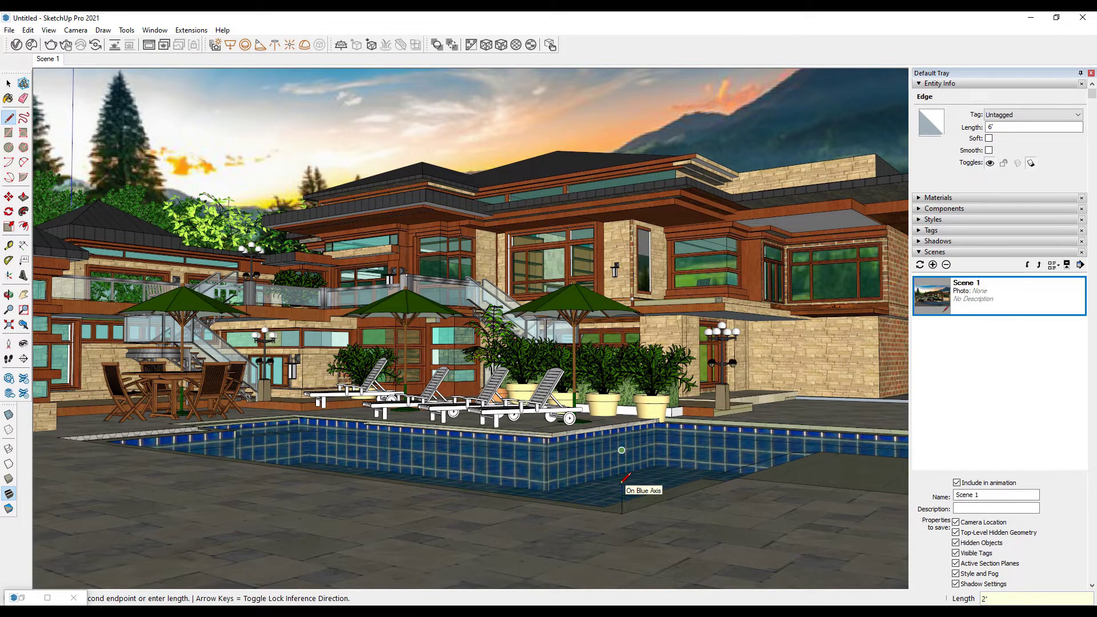
key(space)
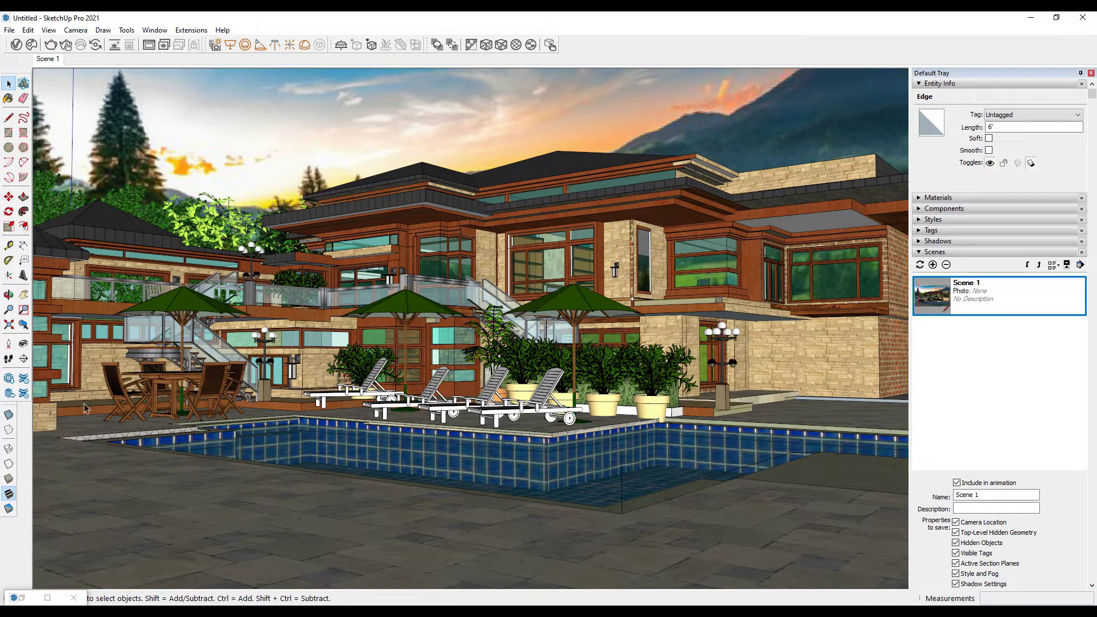
- Position the camera at the pool-edge line's top, aimed at the house's stone corner
click(11, 345)
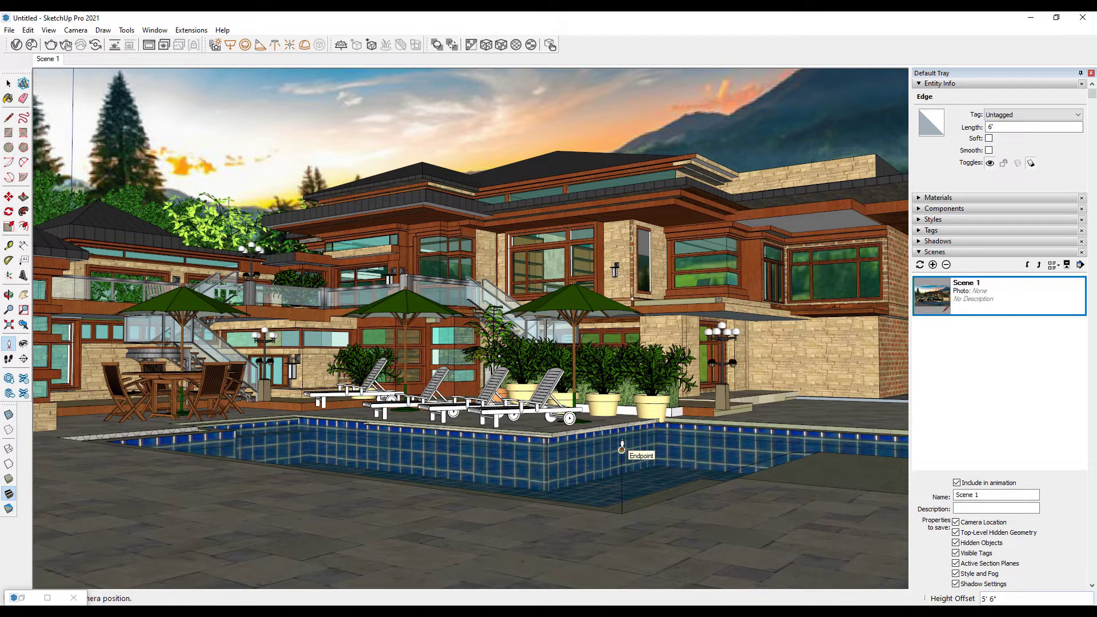
drag(622, 448, 727, 272)
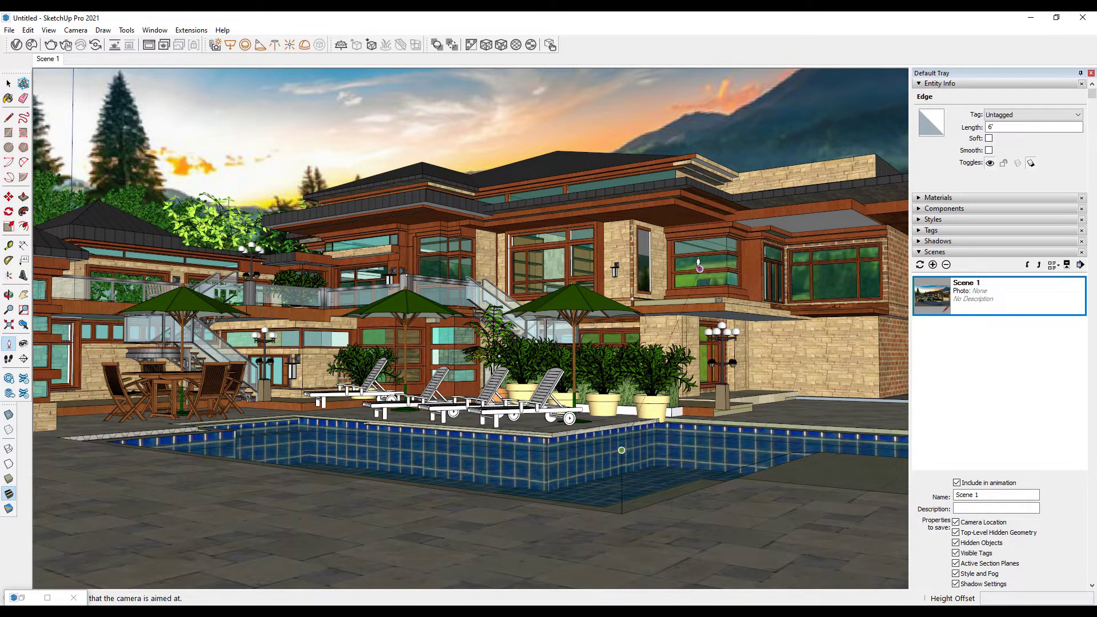
click(699, 268)
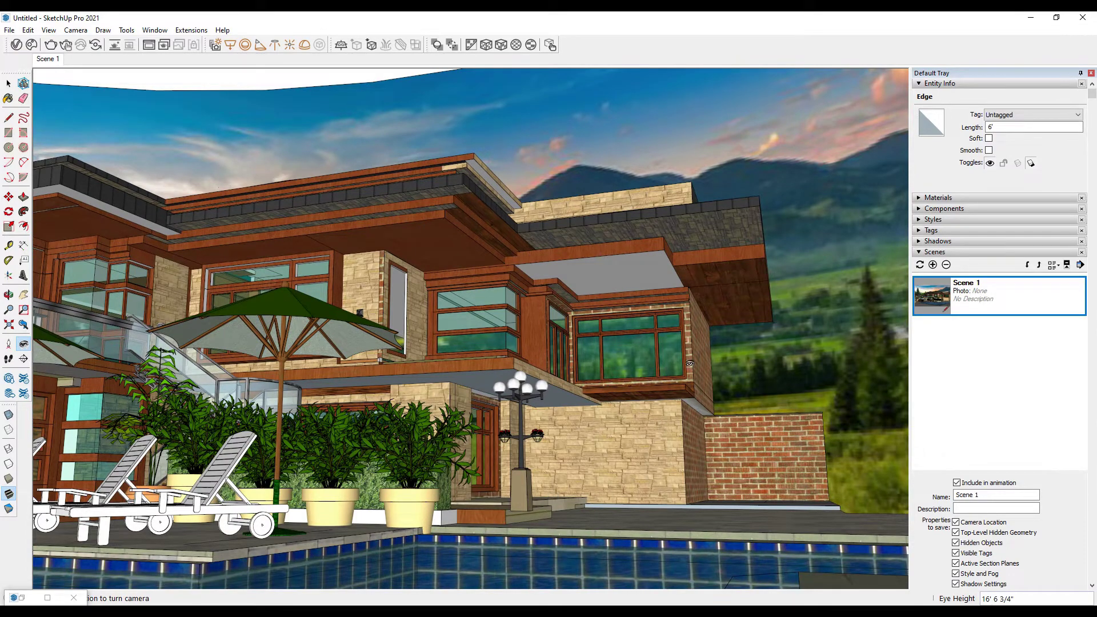
- Add the pool-edge view as Scene 2, then switch between Scene 1 and Scene 2 to compare
click(50, 31)
mouse_move(103, 235)
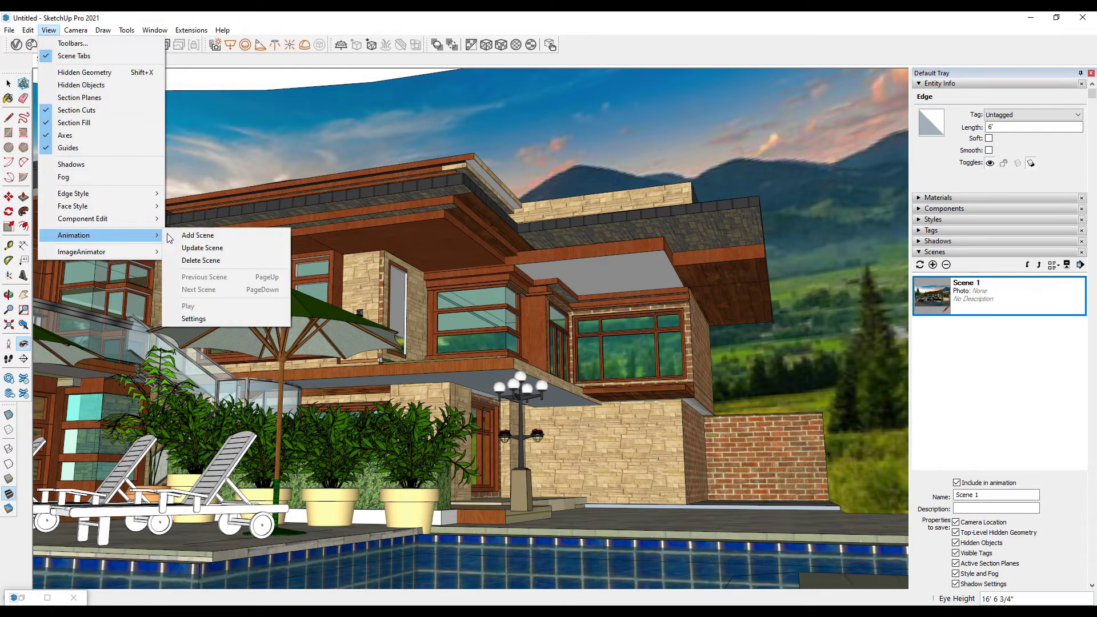
click(195, 234)
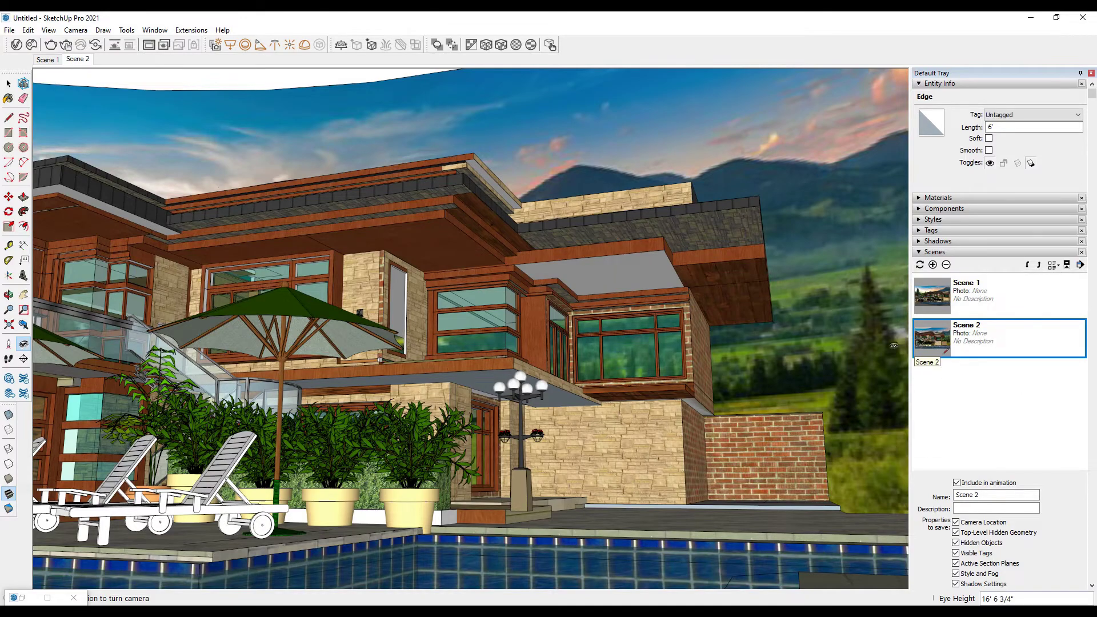
click(46, 60)
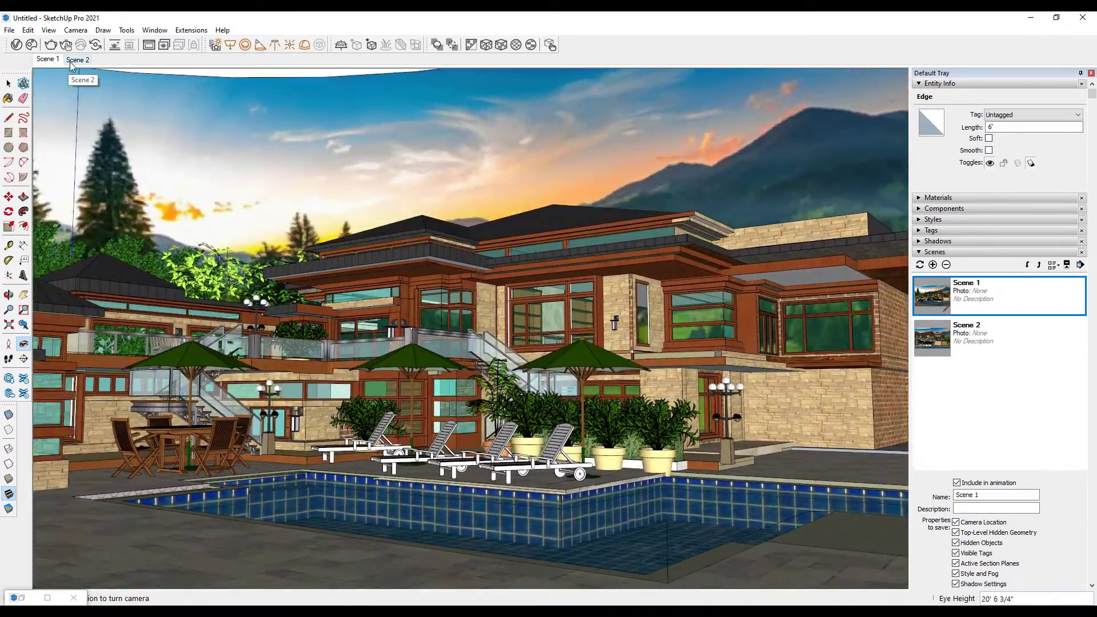
click(78, 61)
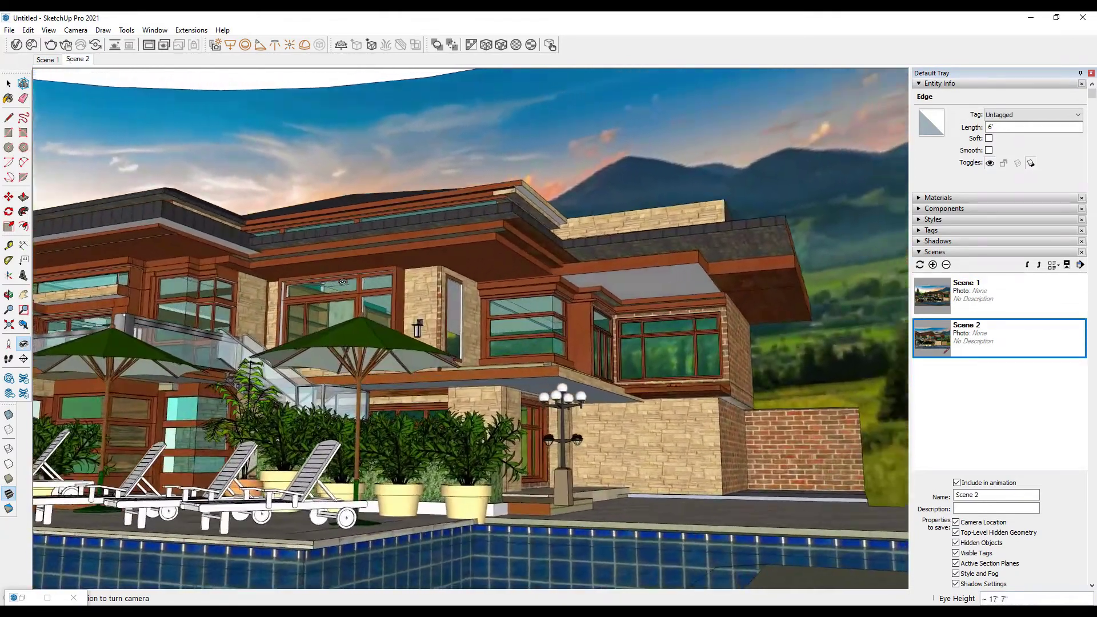